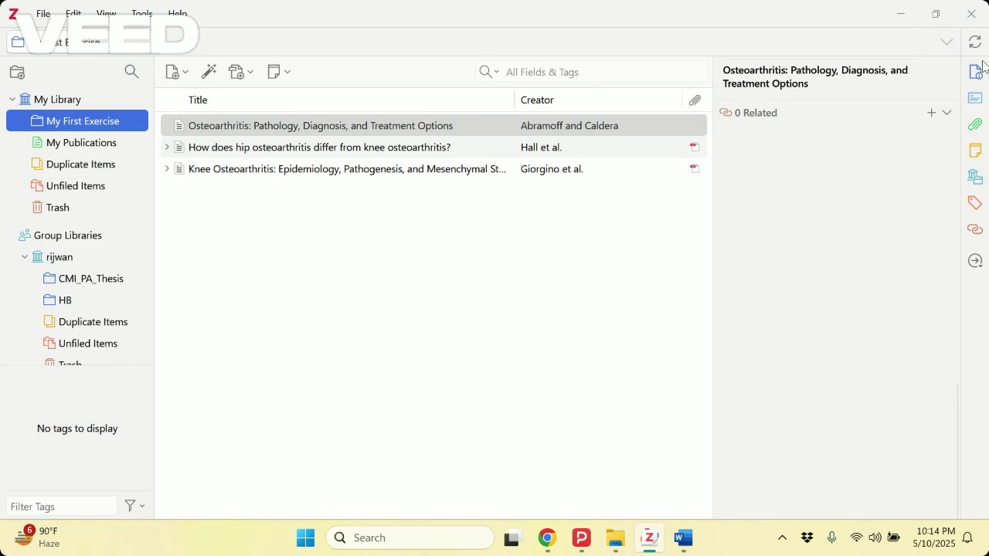
Examine the details and abstract of the hip osteoarthritis article, plus the abstract and attachments of the Knee Osteoarthritis article.
{"action": "left_click", "coordinate": [434, 149]}
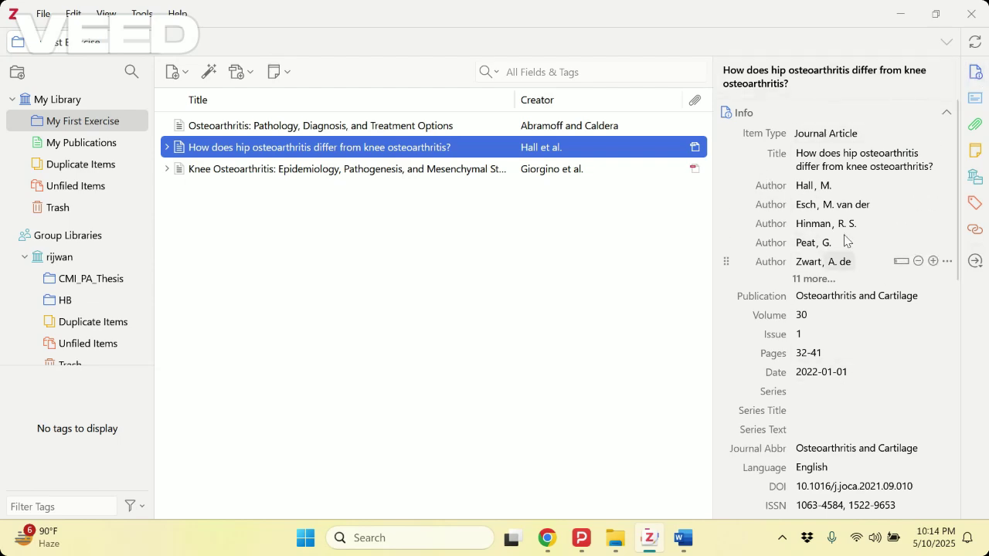
{"action": "left_click", "coordinate": [975, 101]}
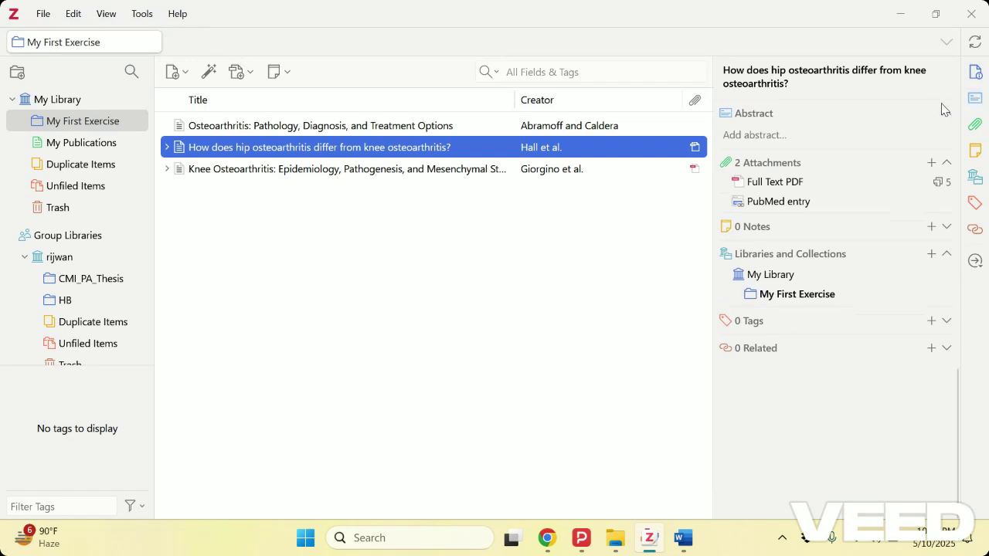
{"action": "left_click", "coordinate": [946, 113]}
{"action": "left_click", "coordinate": [946, 114]}
{"action": "left_click", "coordinate": [394, 173]}
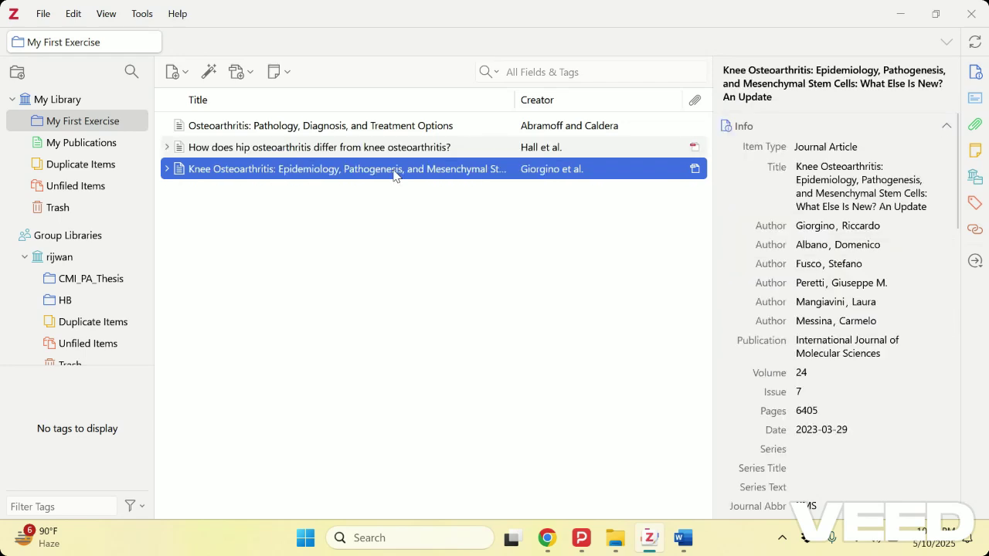
{"action": "left_click", "coordinate": [975, 98]}
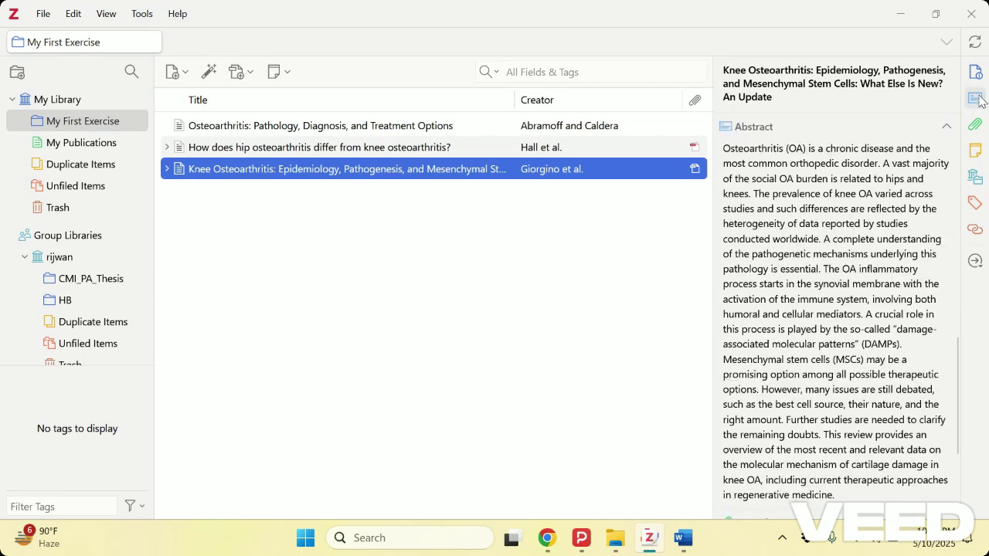
{"action": "left_click", "coordinate": [945, 127]}
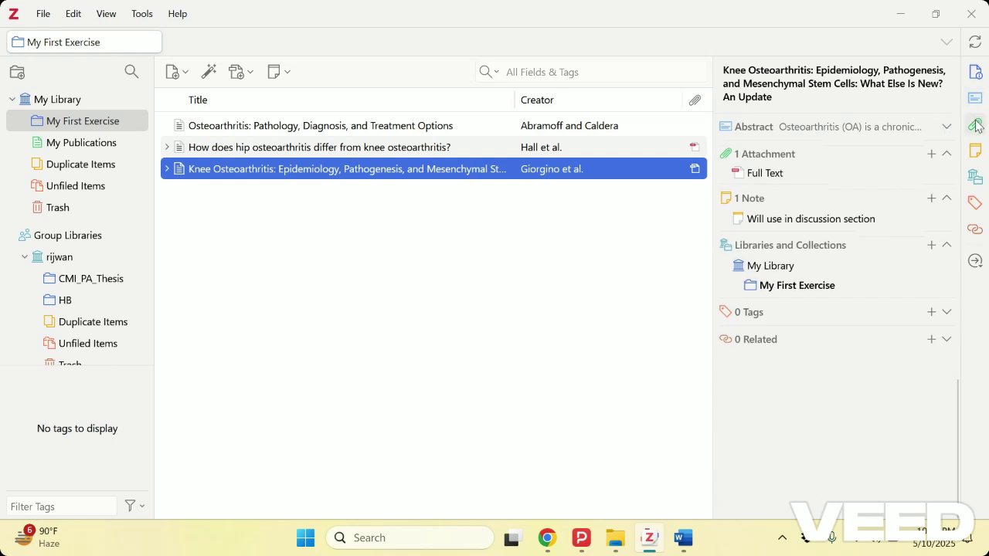
{"action": "left_click", "coordinate": [976, 128]}
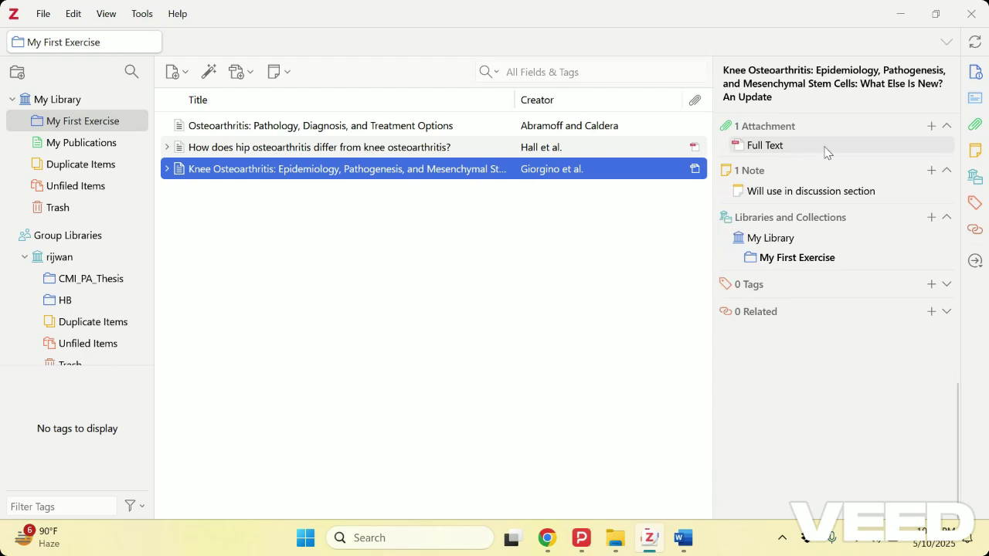
Delete the note "Will use in discussion section" from the Knee Osteoarthritis article.
{"action": "left_click", "coordinate": [979, 154]}
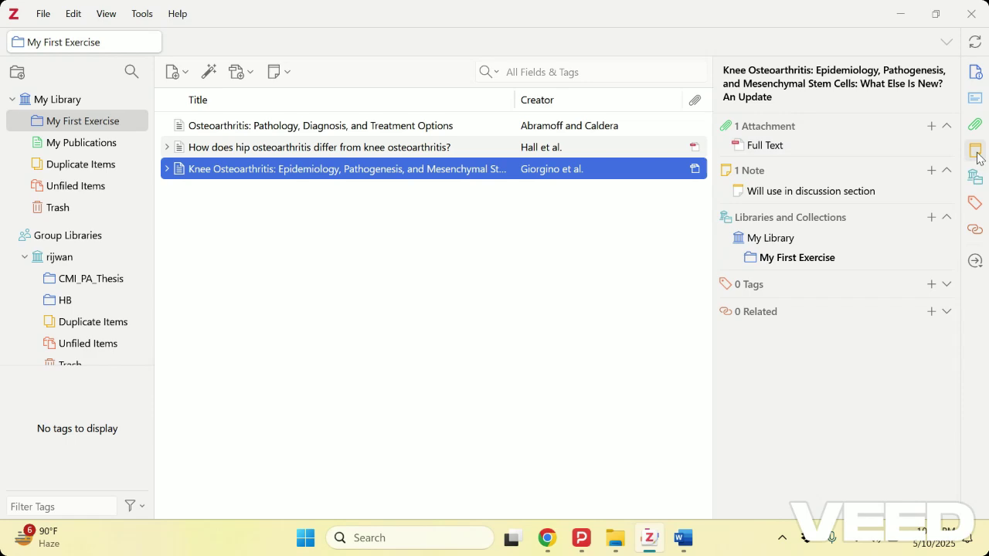
{"action": "left_click", "coordinate": [979, 155]}
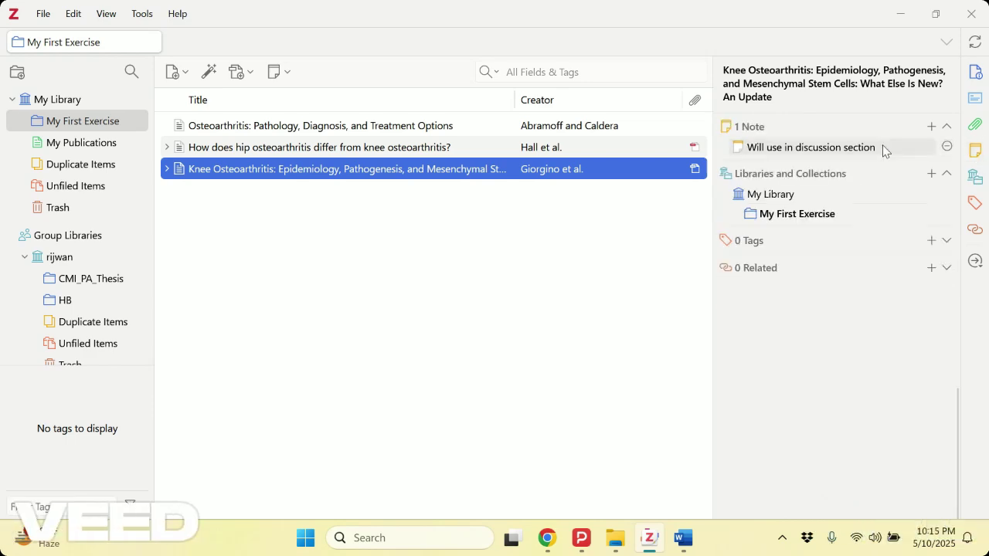
{"action": "left_click", "coordinate": [948, 148]}
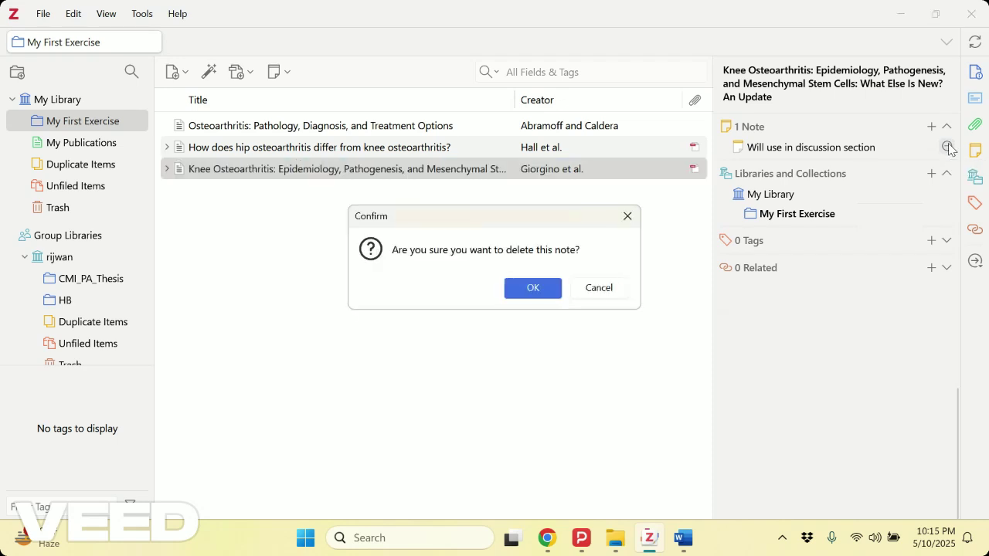
{"action": "left_click", "coordinate": [536, 292]}
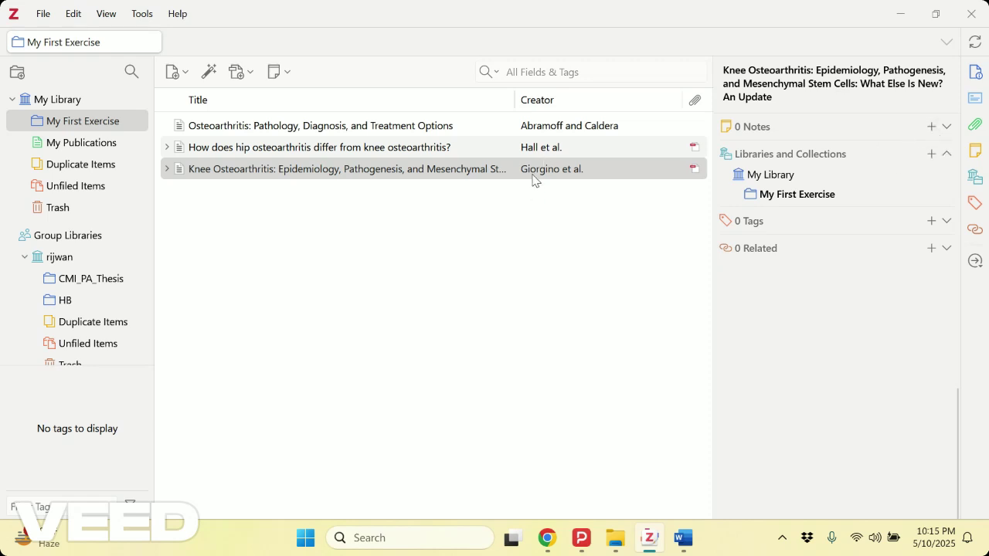
Add a note reading "Will be used in Discussion section" to the Knee Osteoarthritis article.
{"action": "left_click", "coordinate": [930, 127]}
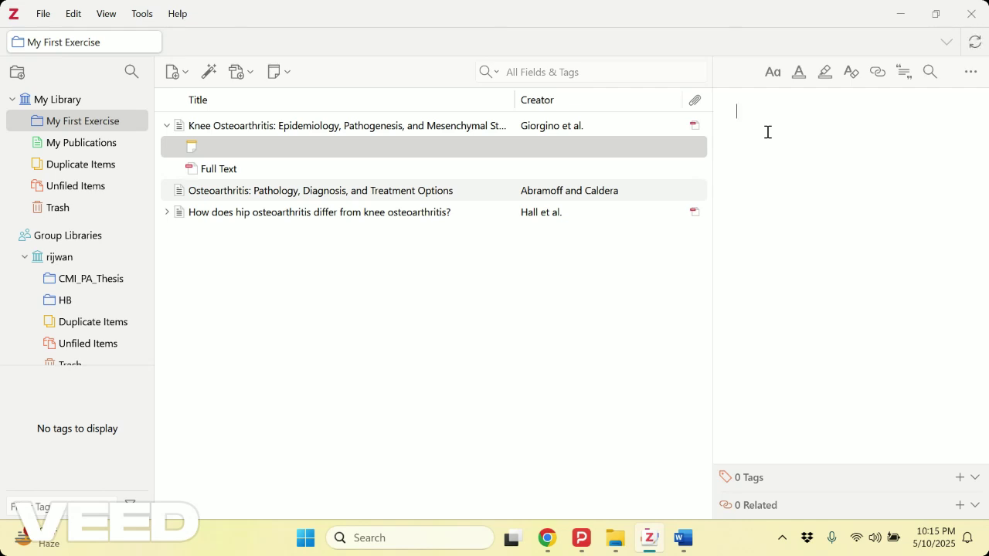
{"action": "type", "text": "Will be used in Discussion section"}
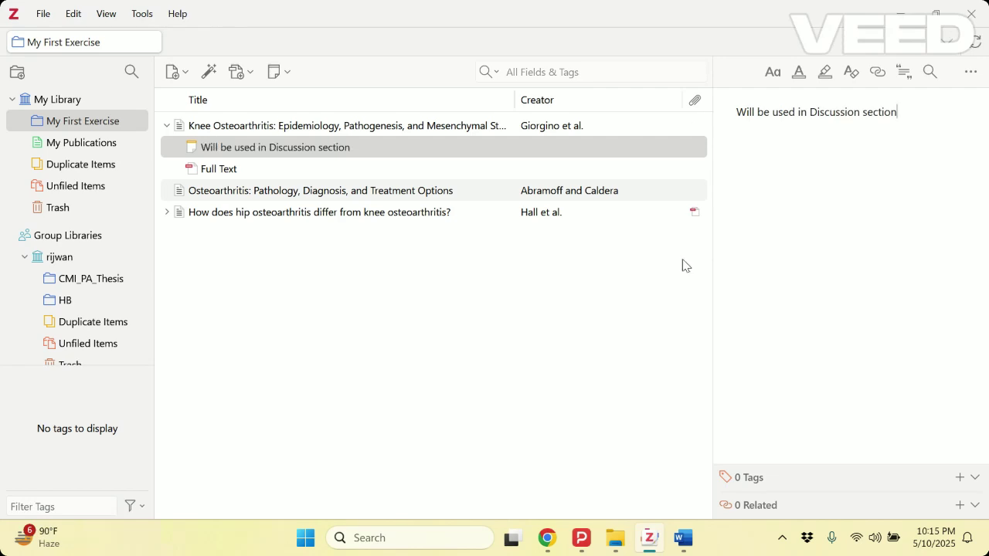
{"action": "left_click", "coordinate": [633, 266]}
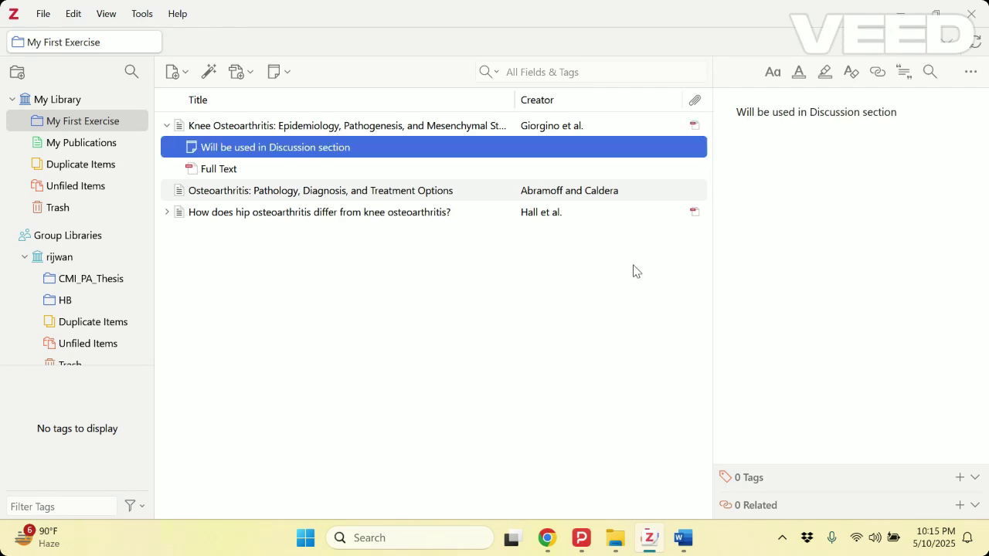
Add the tag "OA" to the article "Knee Osteoarthritis: Epidemiology, Pathogenesis, and Mesenchymal Stem Cells".
{"action": "left_click", "coordinate": [529, 130]}
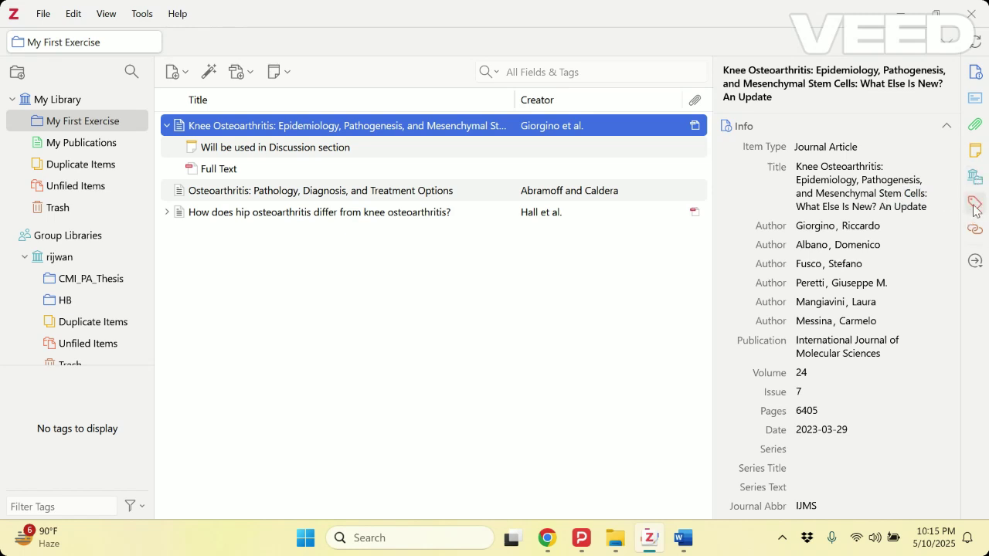
{"action": "left_click", "coordinate": [975, 207]}
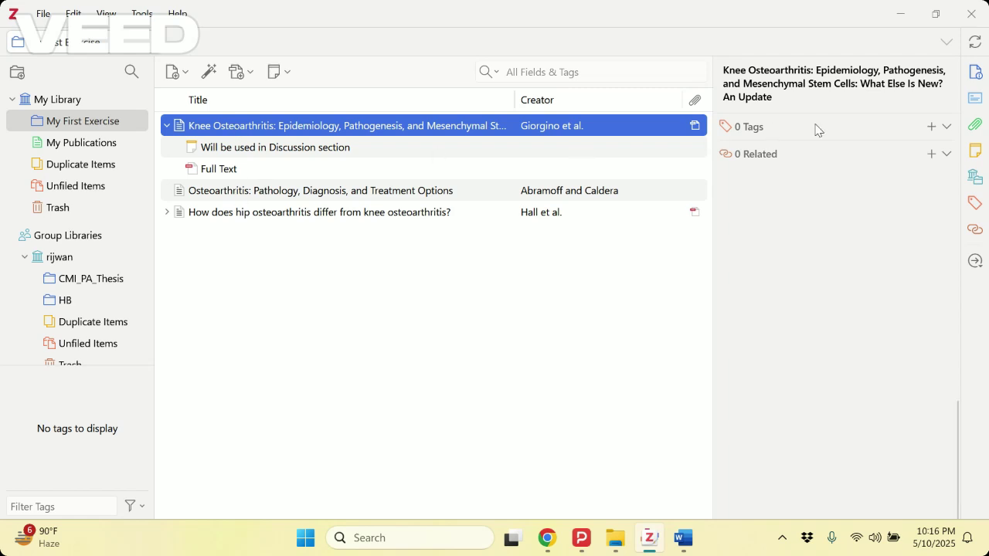
{"action": "left_click", "coordinate": [931, 128]}
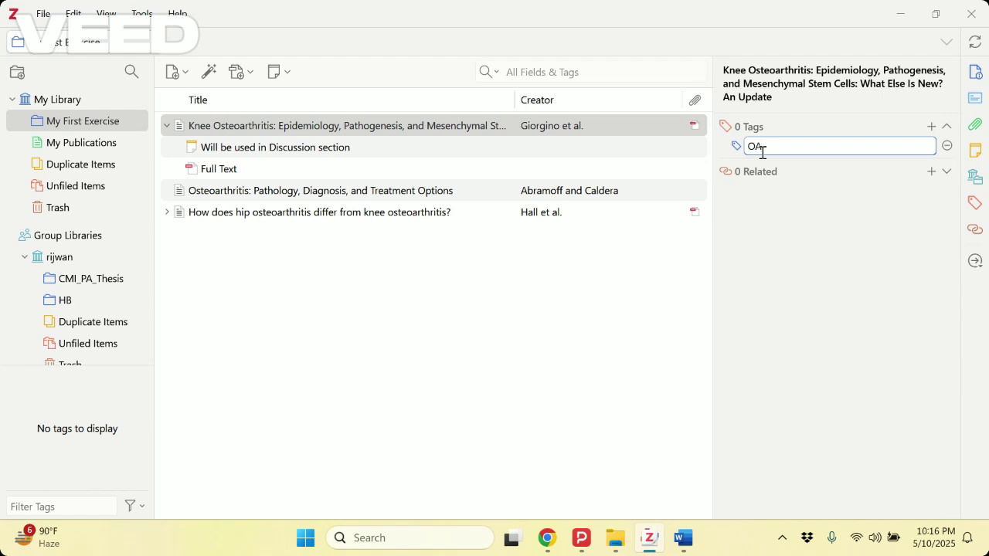
{"action": "key", "text": "Return"}
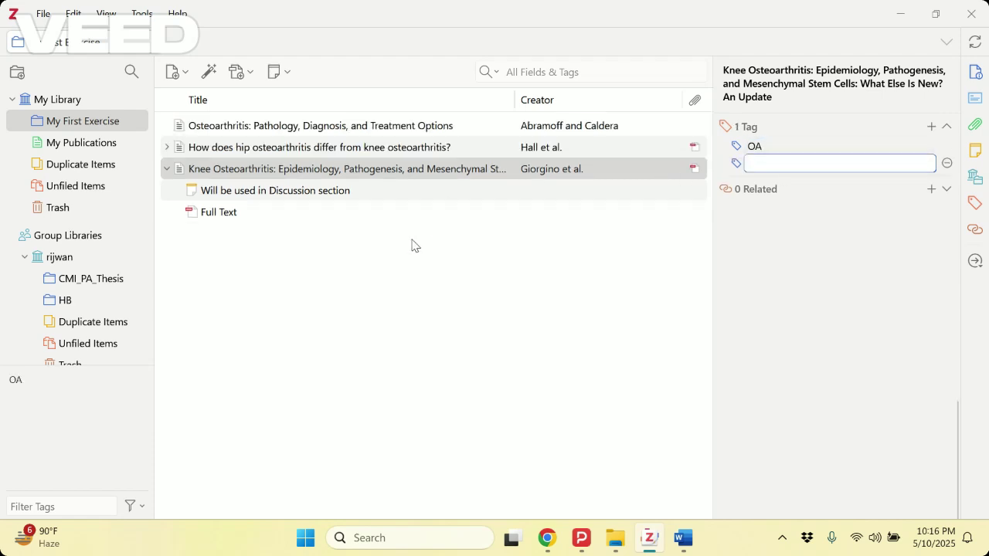
Add the existing tag "OA" to the article "Osteoarthritis: Pathology, Diagnosis, and Treatment Options".
{"action": "left_click", "coordinate": [224, 131]}
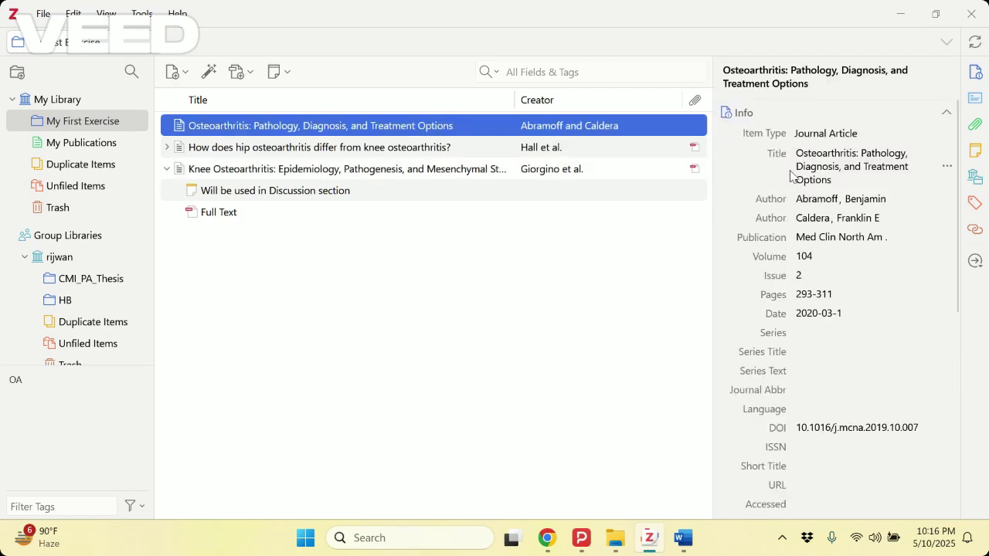
{"action": "left_click", "coordinate": [975, 204]}
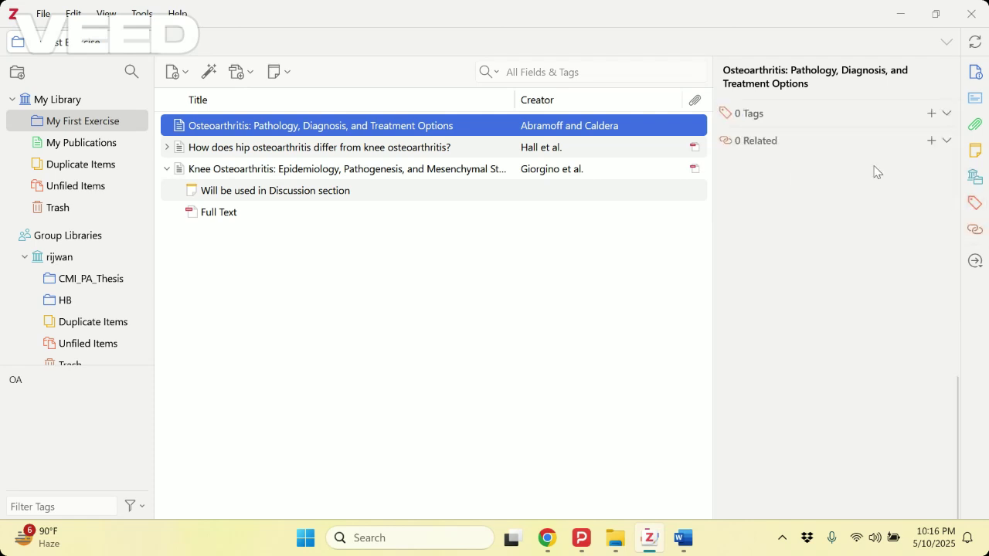
{"action": "left_click", "coordinate": [931, 114]}
{"action": "type", "text": "O"}
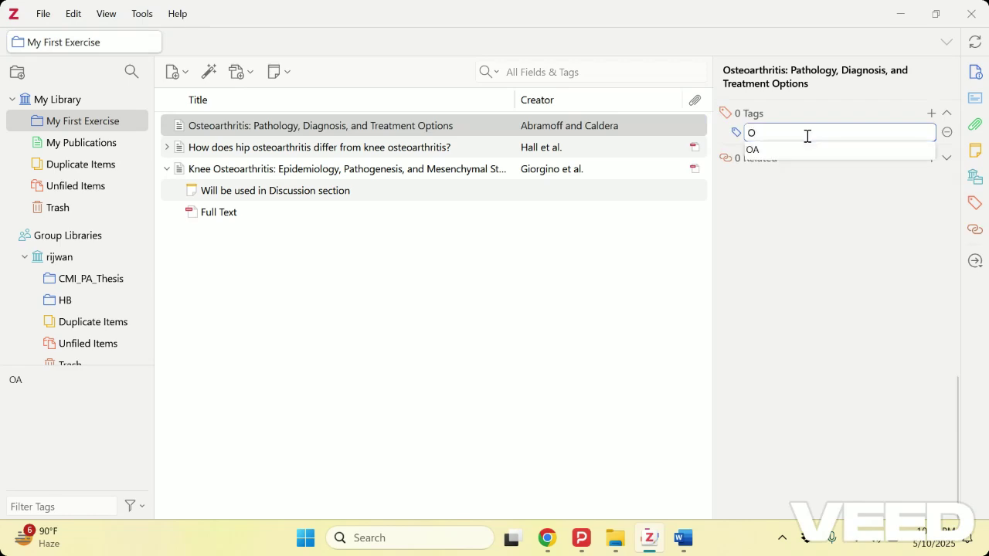
{"action": "type", "text": "A"}
{"action": "left_click", "coordinate": [754, 151]}
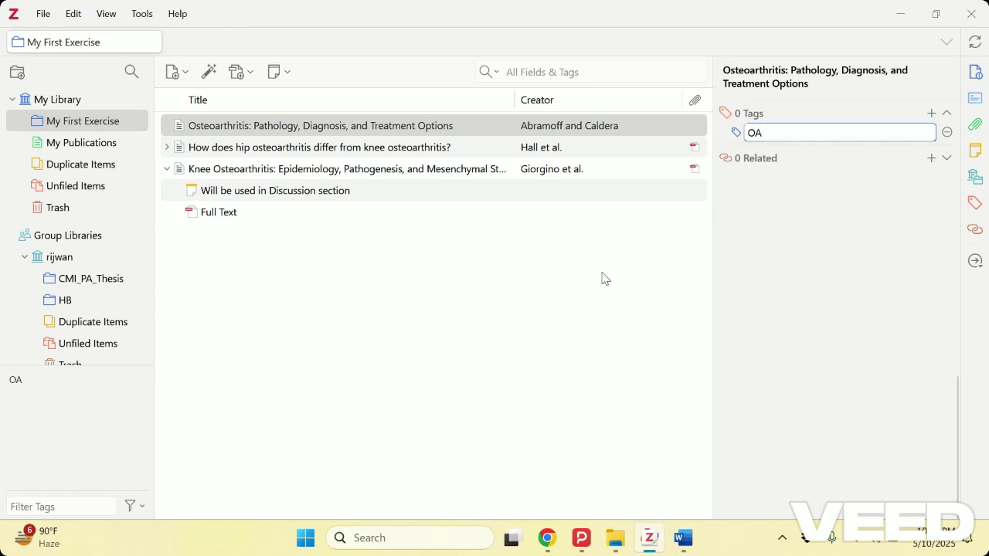
{"action": "key", "text": "Return"}
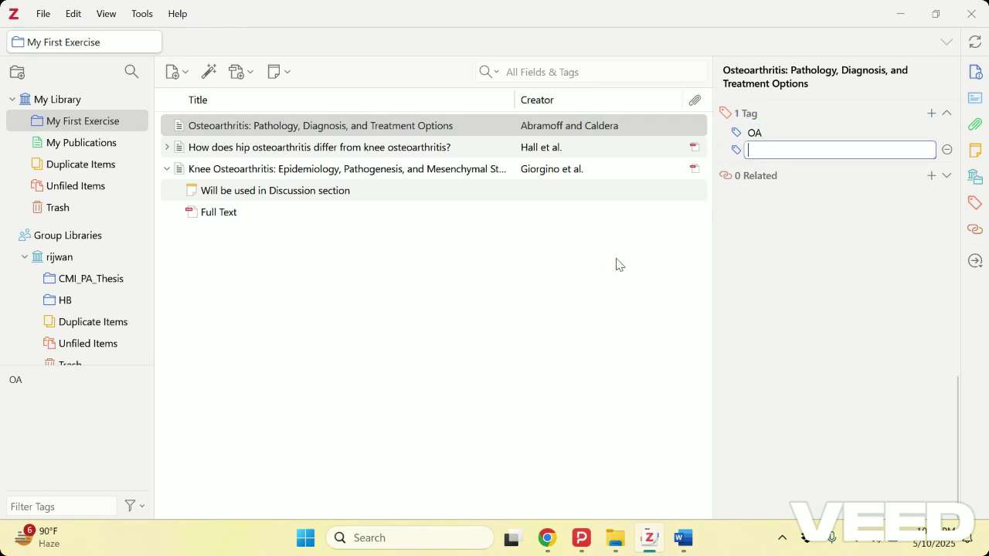
{"action": "left_click", "coordinate": [370, 128]}
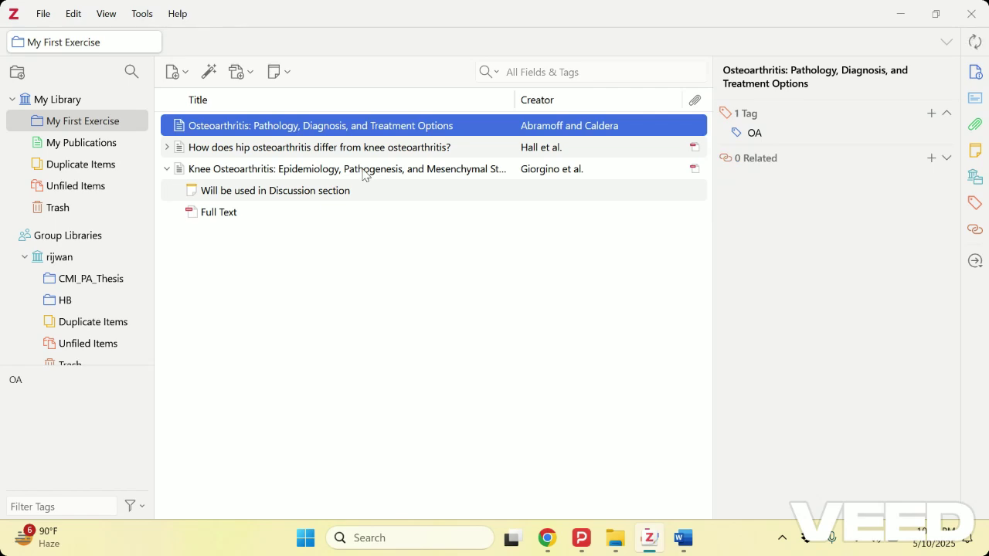
Add the tag "Diagnosis" to the article "How does hip osteoarthritis differ from knee osteoarthritis?".
{"action": "left_click", "coordinate": [364, 174]}
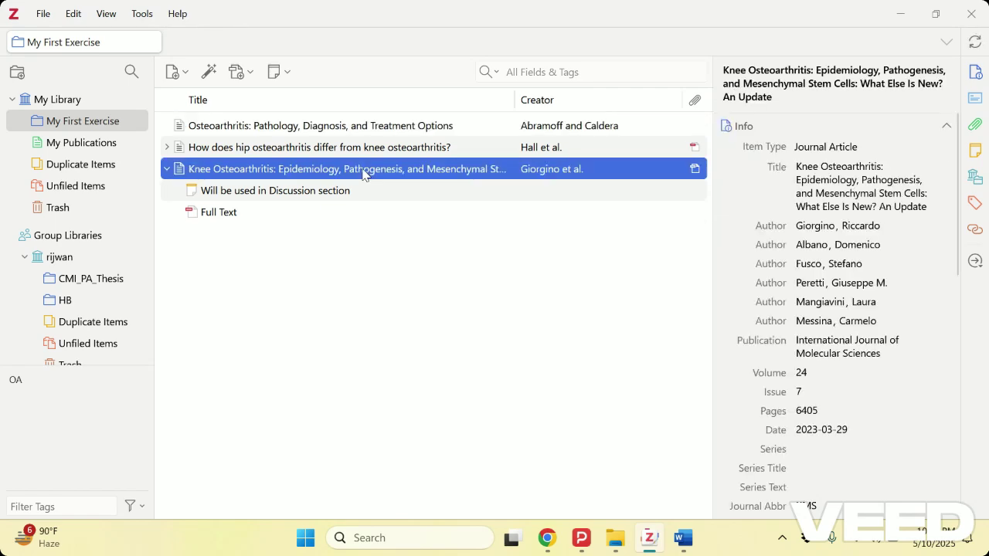
{"action": "left_click", "coordinate": [364, 127]}
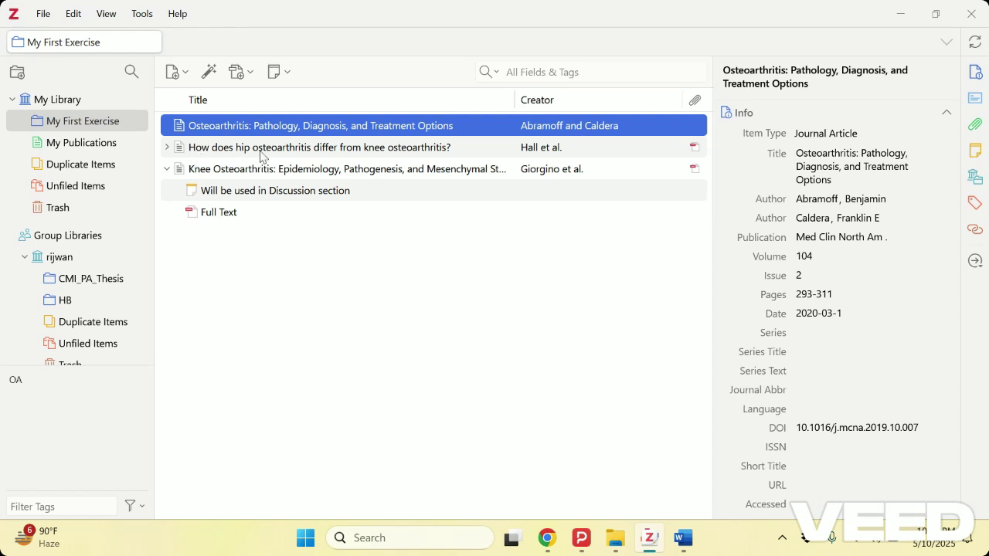
{"action": "left_click", "coordinate": [407, 154]}
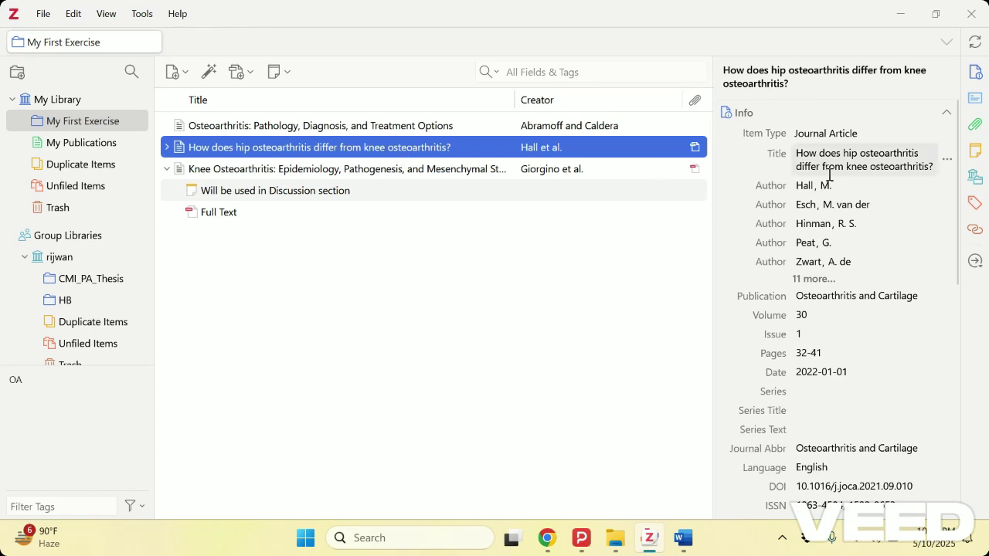
{"action": "left_click", "coordinate": [974, 208]}
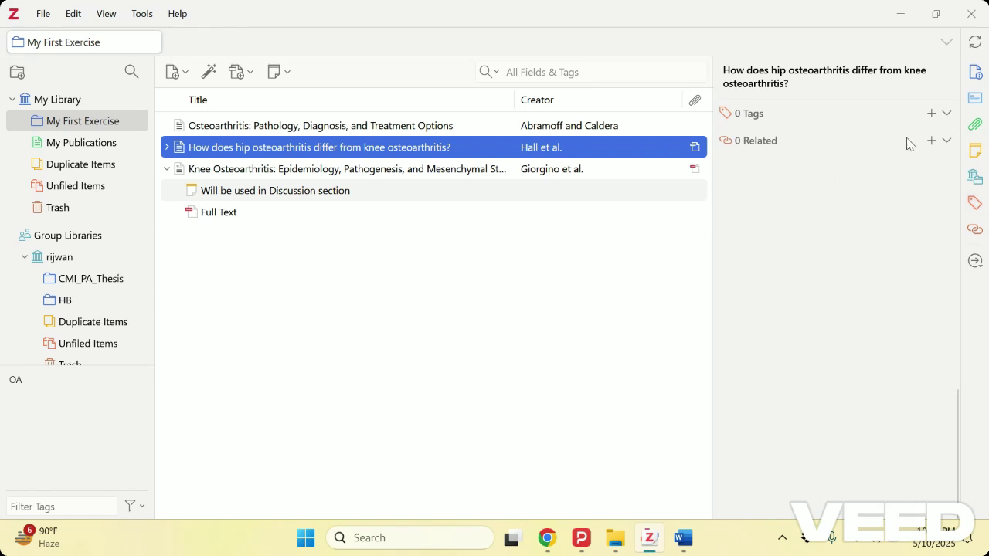
{"action": "left_click", "coordinate": [930, 113]}
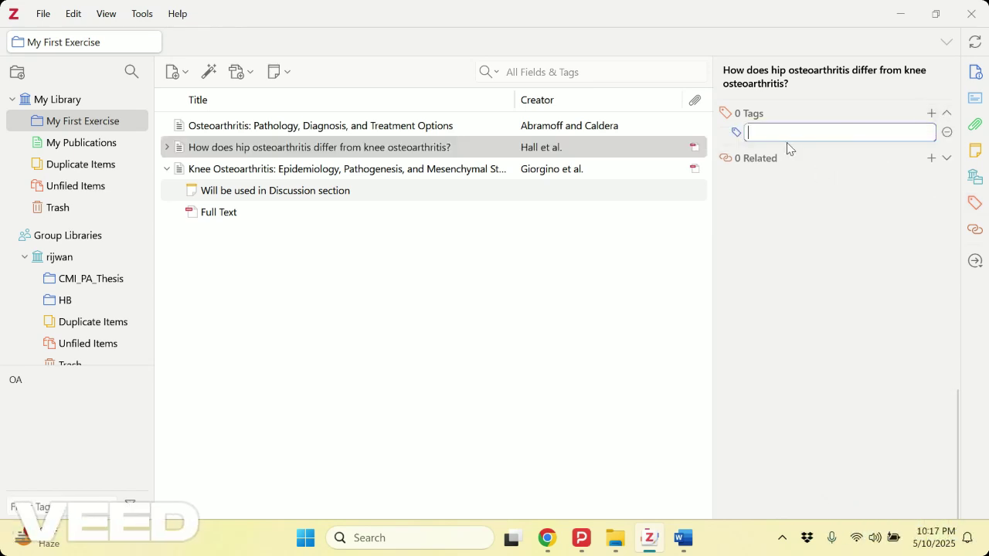
{"action": "type", "text": "Diagnosis"}
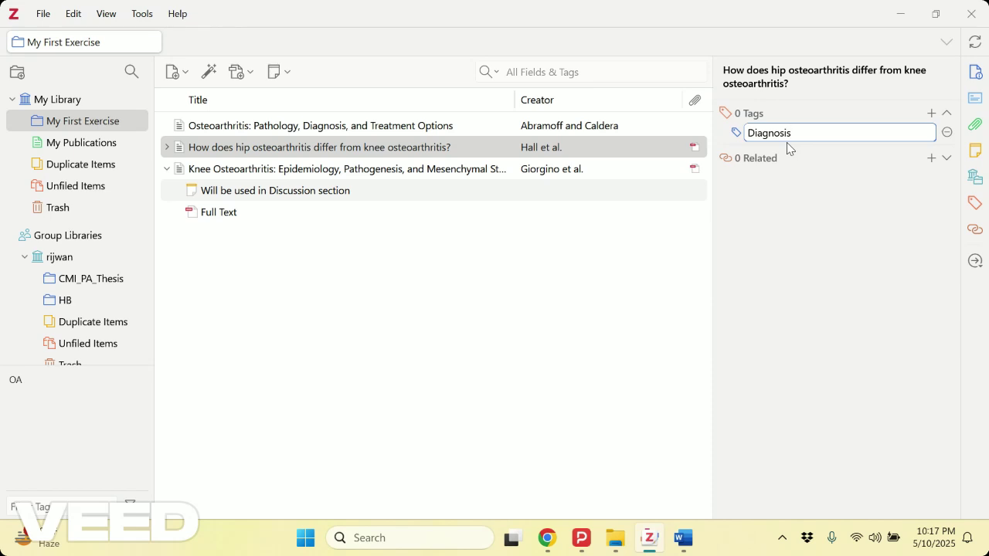
{"action": "key", "text": "Return"}
{"action": "left_click", "coordinate": [586, 263]}
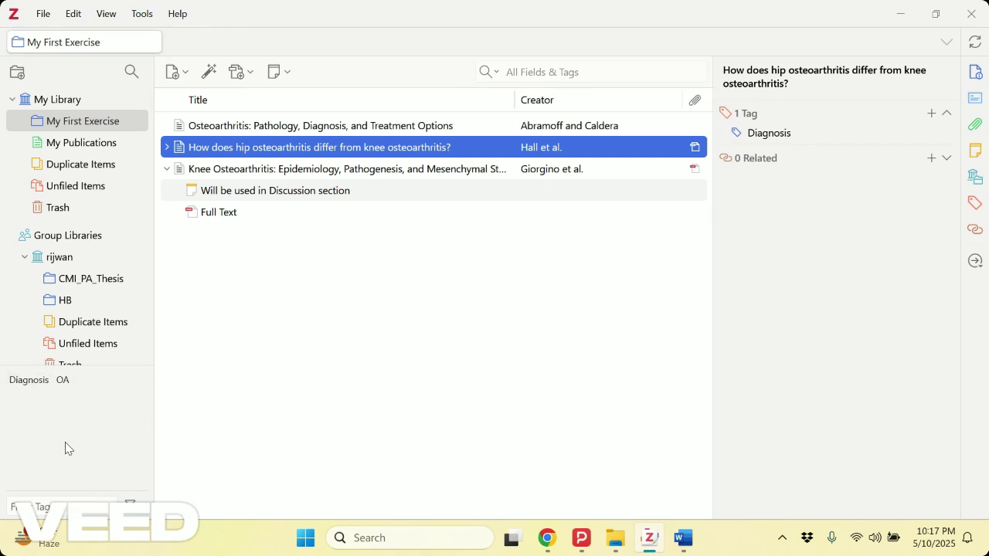
Filter My First Exercise by the tag OA and My Library by the tag Diagnosis, then return to the unfiltered My First Exercise collection.
{"action": "left_click", "coordinate": [61, 381]}
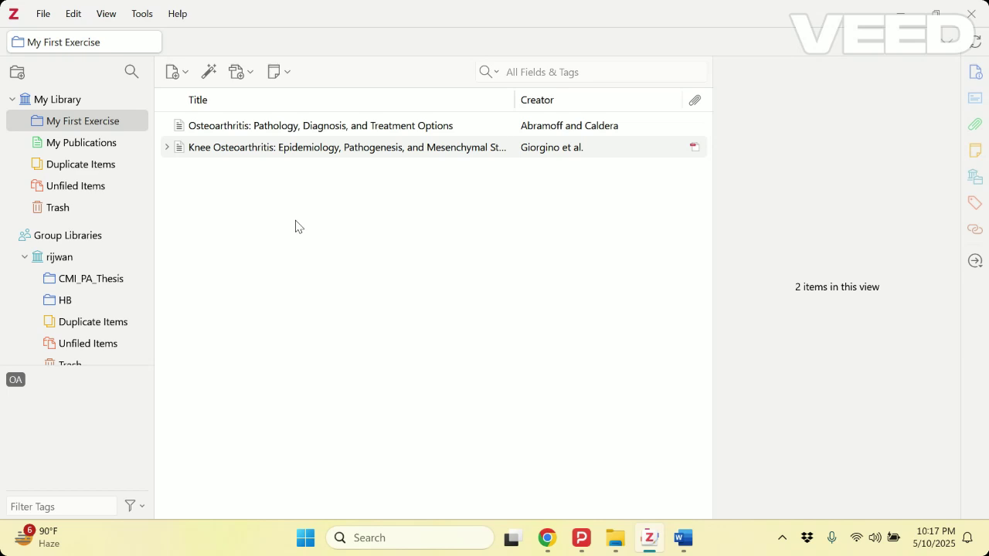
{"action": "left_click", "coordinate": [63, 106]}
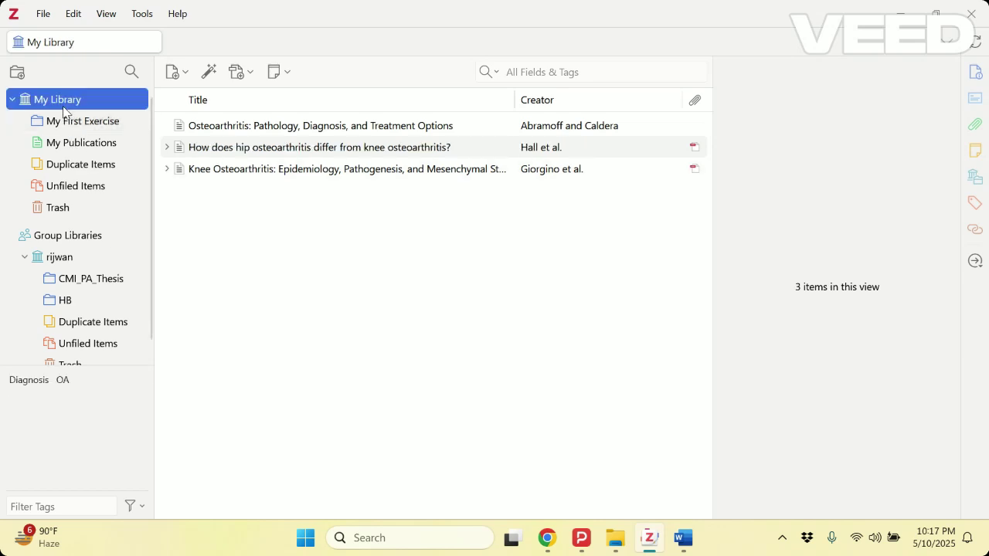
{"action": "left_click", "coordinate": [17, 384]}
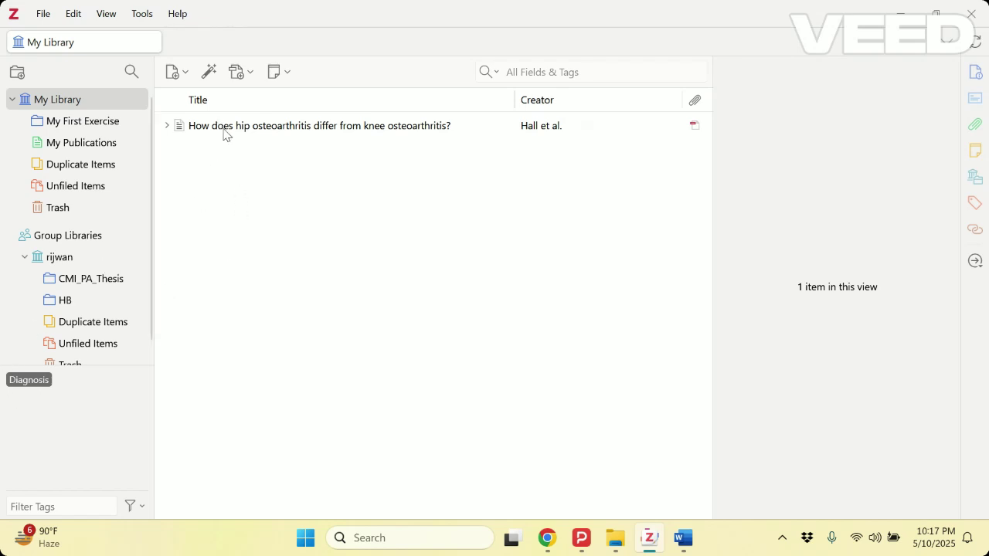
{"action": "left_click", "coordinate": [67, 102]}
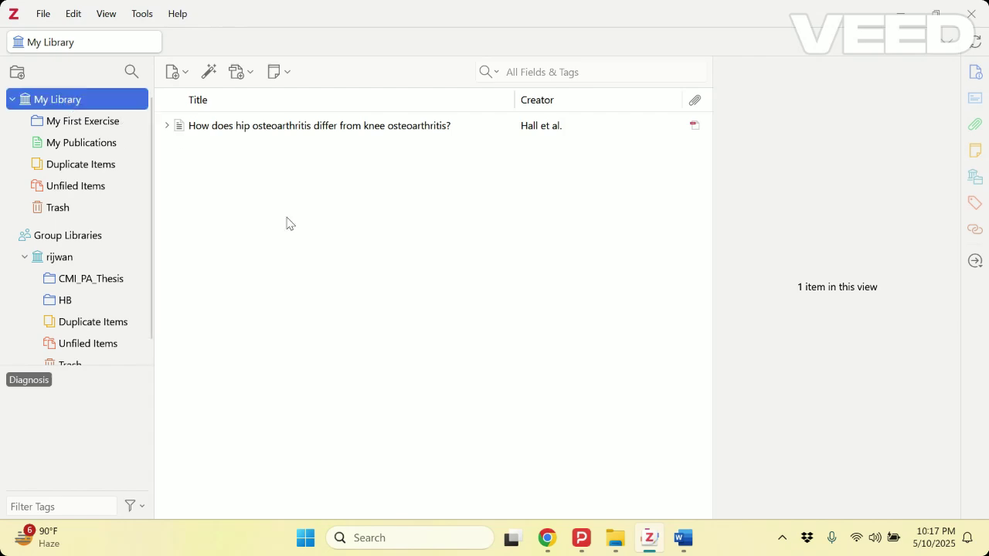
{"action": "left_click", "coordinate": [71, 126]}
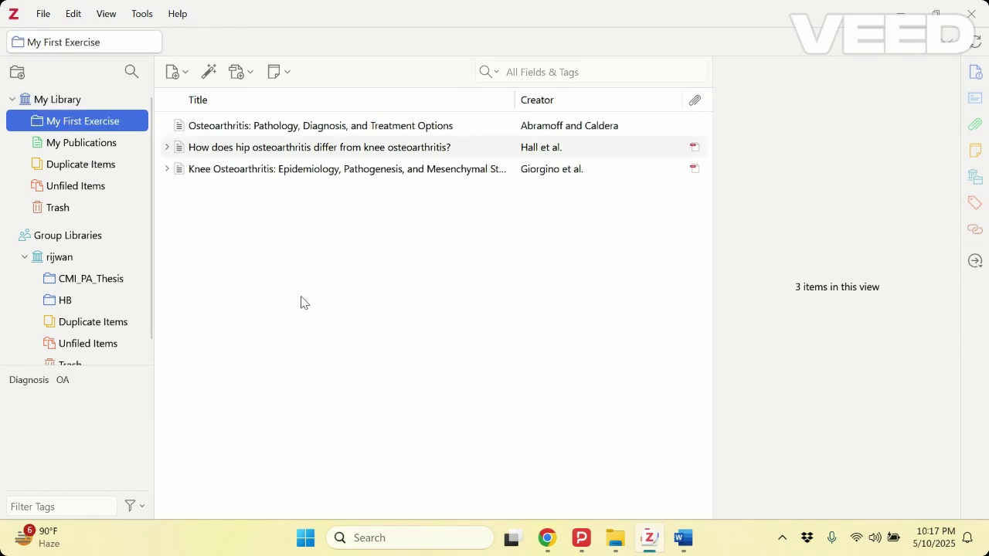
{"action": "left_click", "coordinate": [381, 169]}
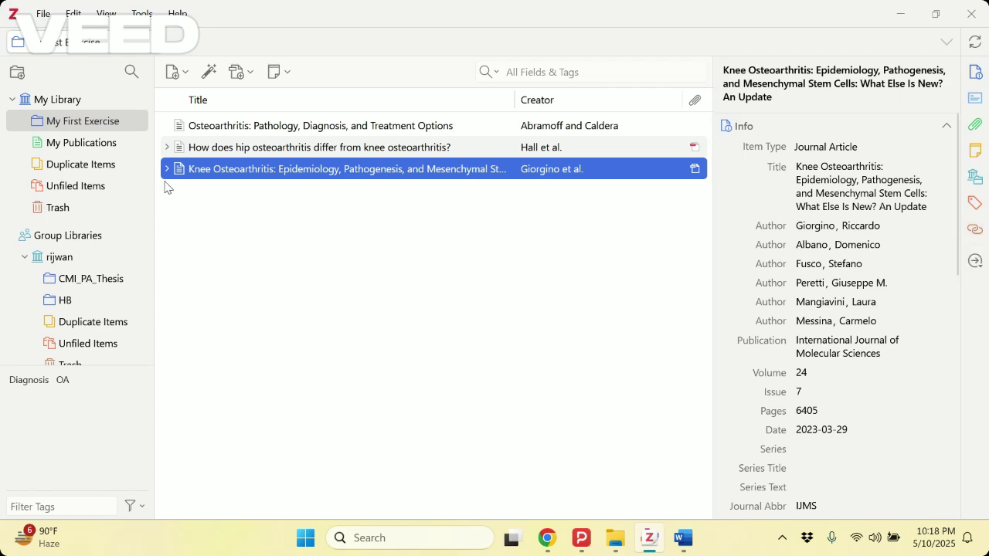
{"action": "left_click", "coordinate": [205, 129]}
{"action": "left_click", "coordinate": [212, 176]}
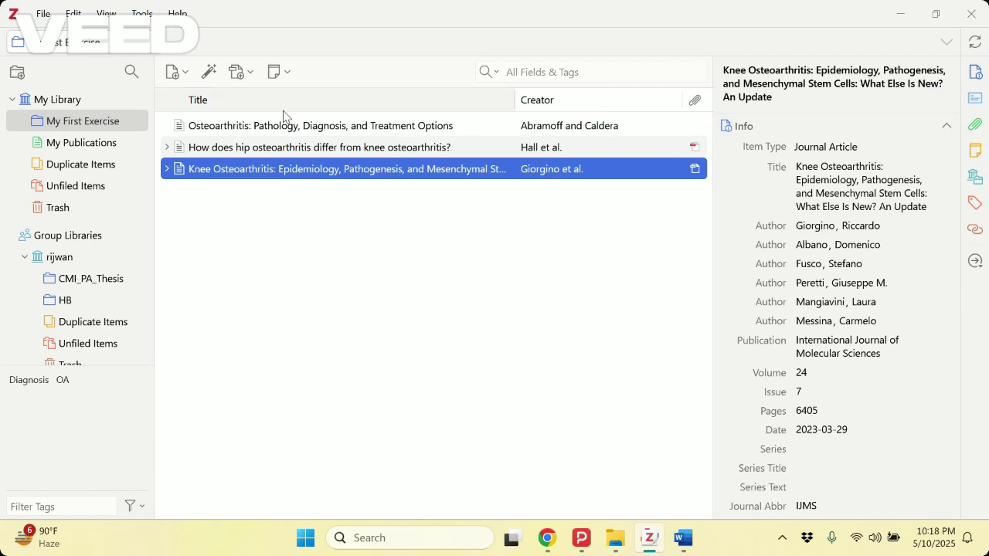
Add "Knee Osteoarthritis: Epidemiology, Pathogenesis, and Mesenchymal Stem Cells" as a related item of the article "Osteoarthritis: Pathology, Diagnosis, and Treatment Options".
{"action": "left_click", "coordinate": [300, 133]}
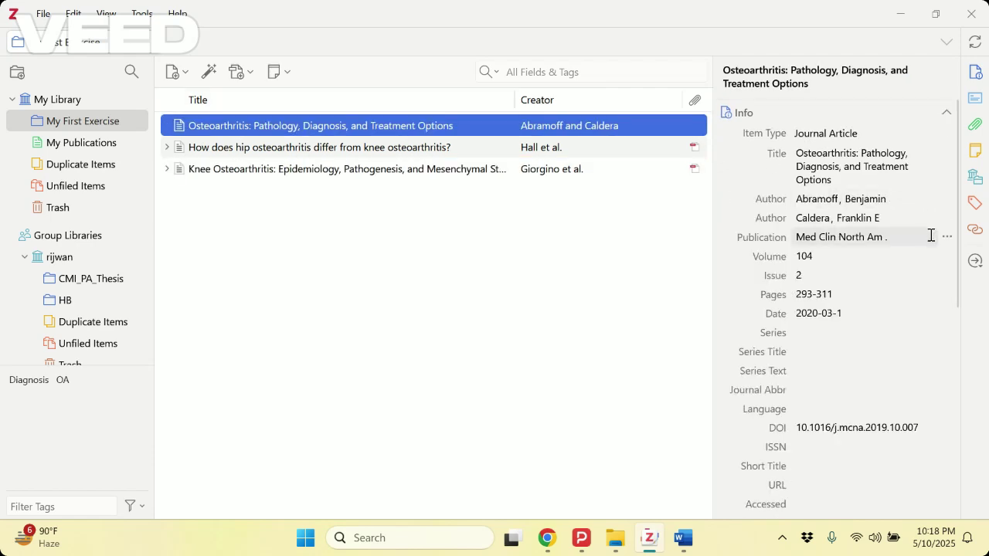
{"action": "left_click", "coordinate": [977, 230]}
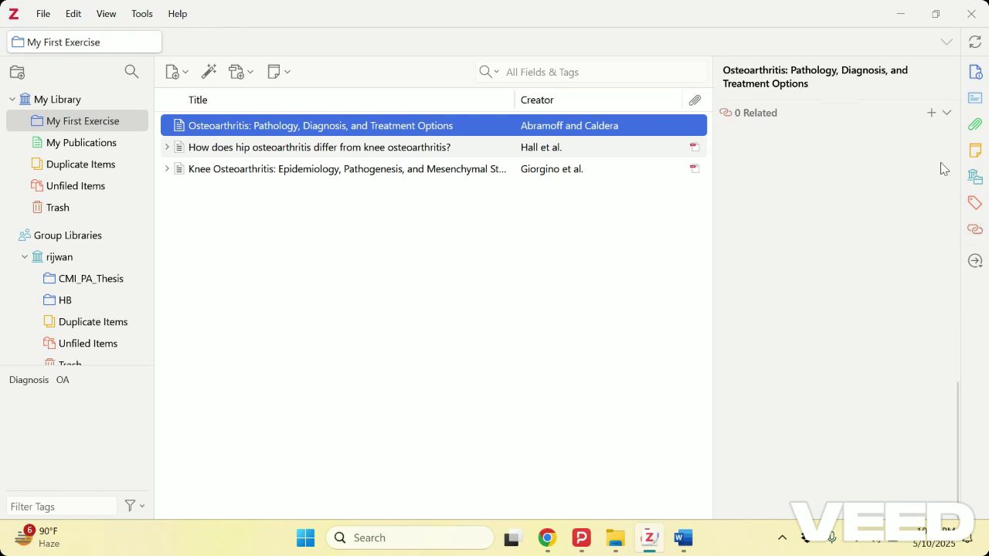
{"action": "left_click", "coordinate": [930, 113]}
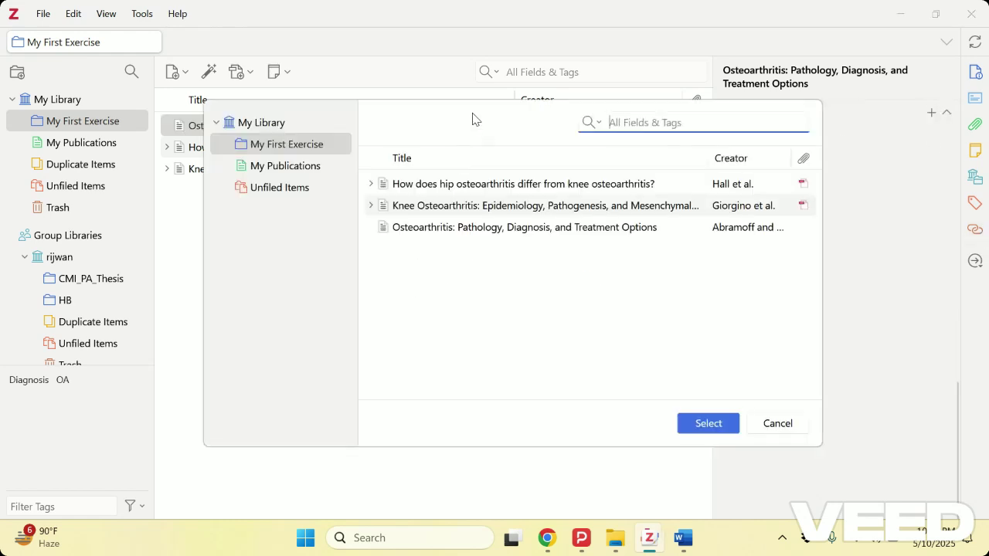
{"action": "left_click_drag", "start_coordinate": [472, 116], "coordinate": [546, 207]}
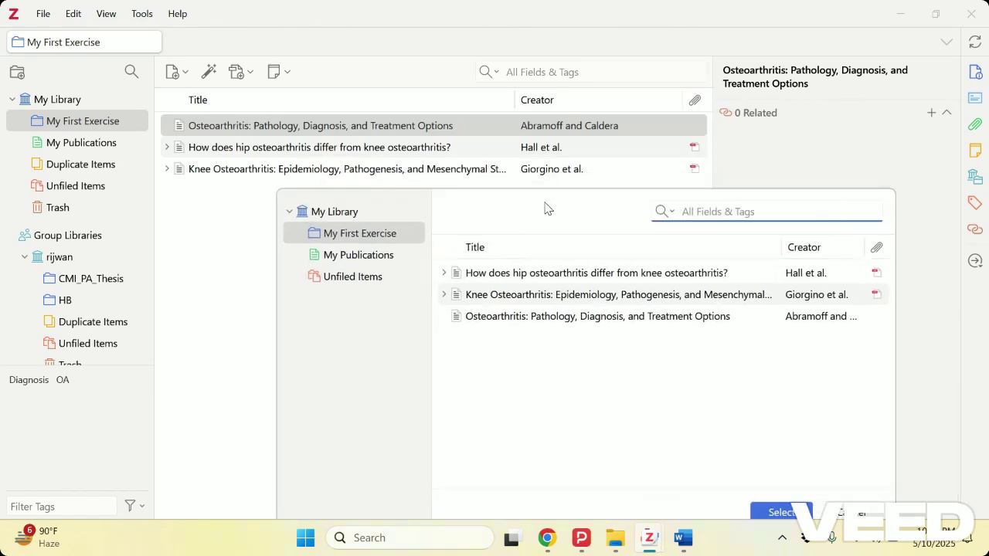
{"action": "left_click", "coordinate": [473, 299]}
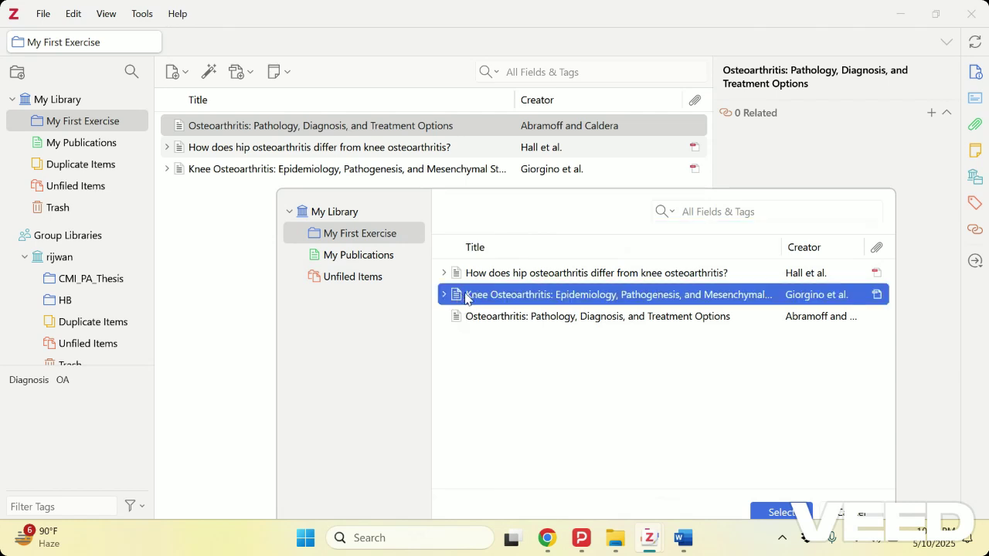
{"action": "left_click", "coordinate": [772, 511]}
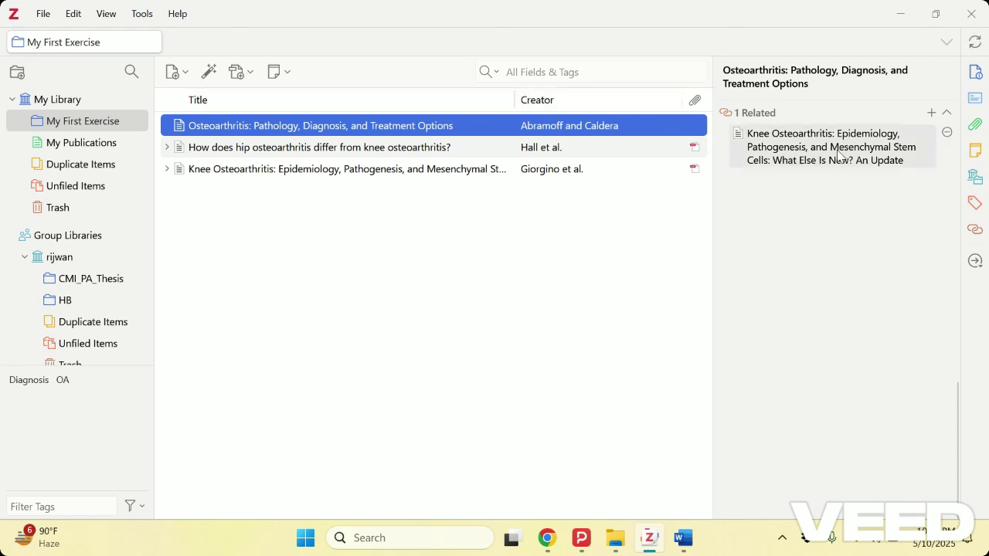
{"action": "left_click", "coordinate": [378, 151]}
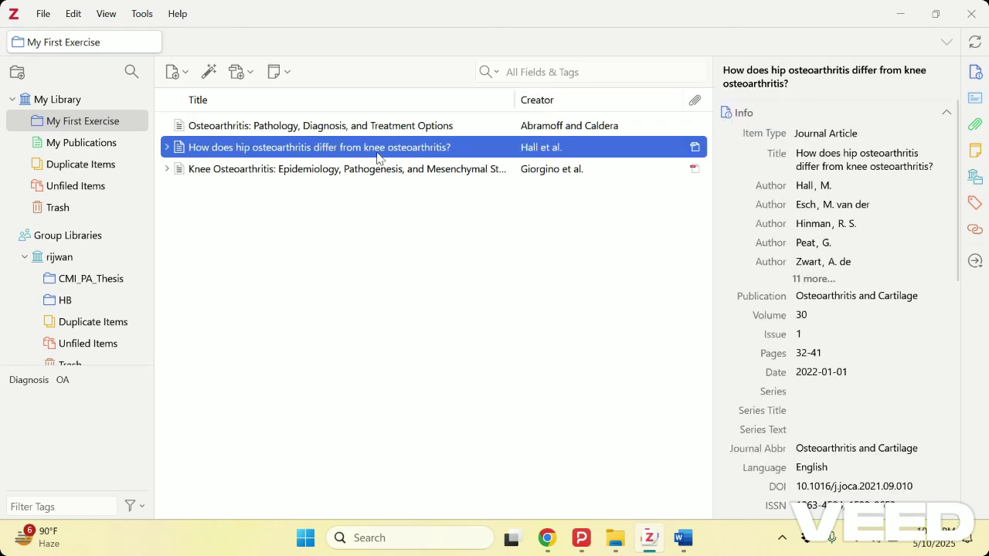
{"action": "left_click", "coordinate": [380, 129]}
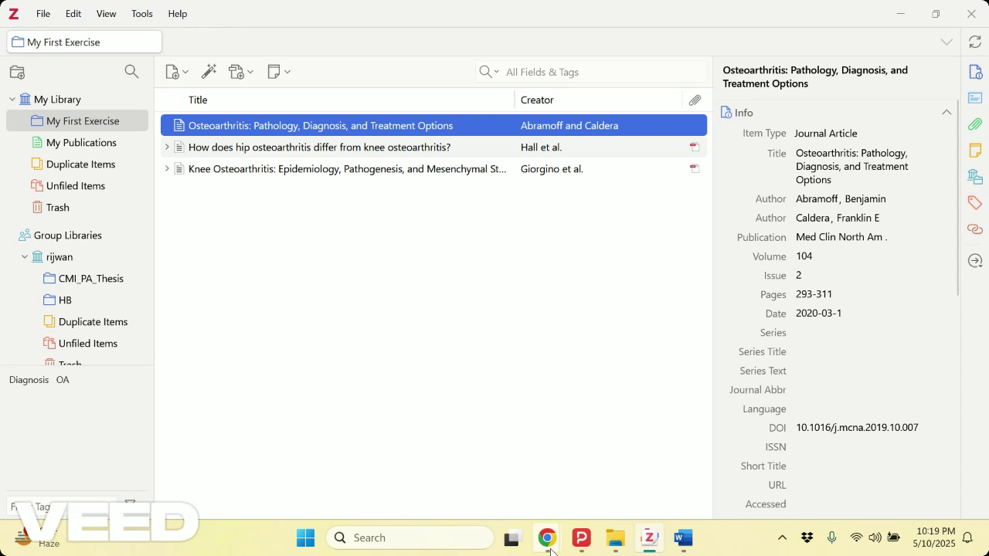
{"action": "mouse_move", "coordinate": [551, 550]}
{"action": "left_click", "coordinate": [850, 485]}
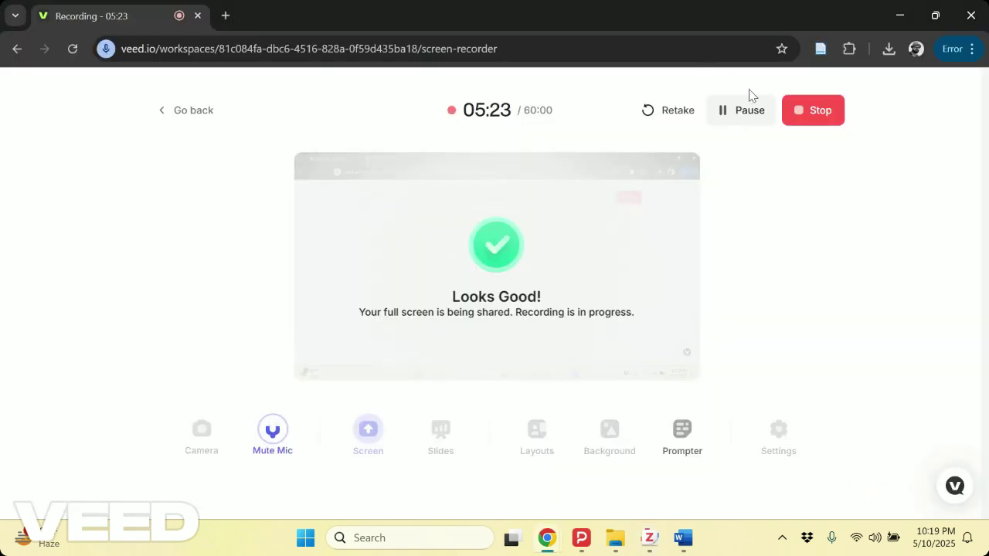